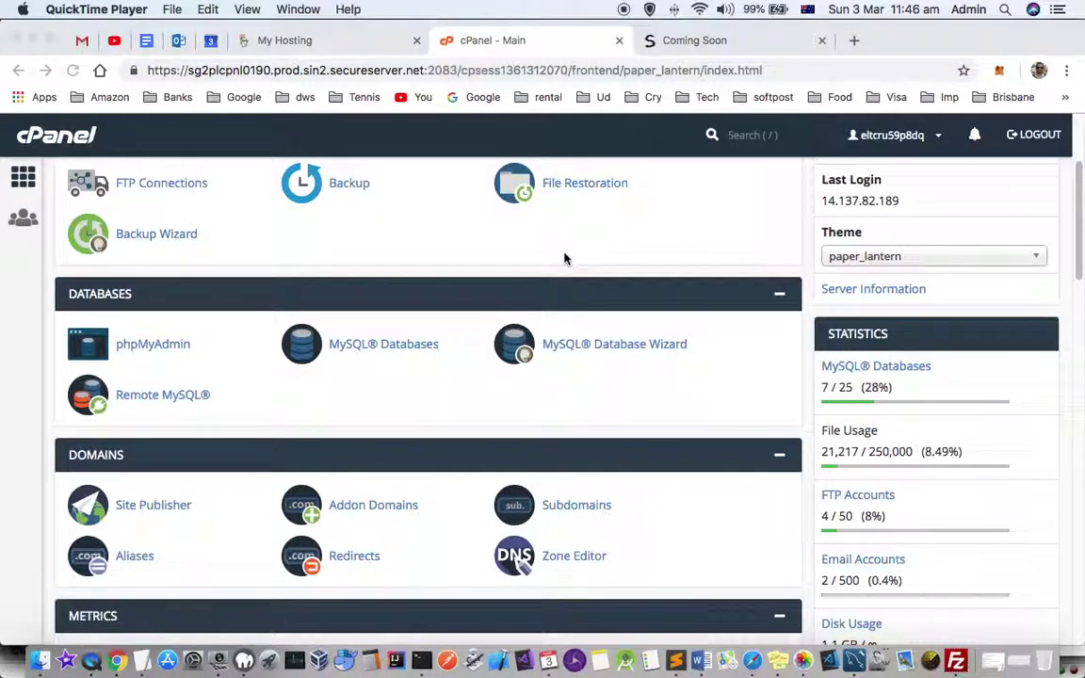
pyautogui.click(143, 662)
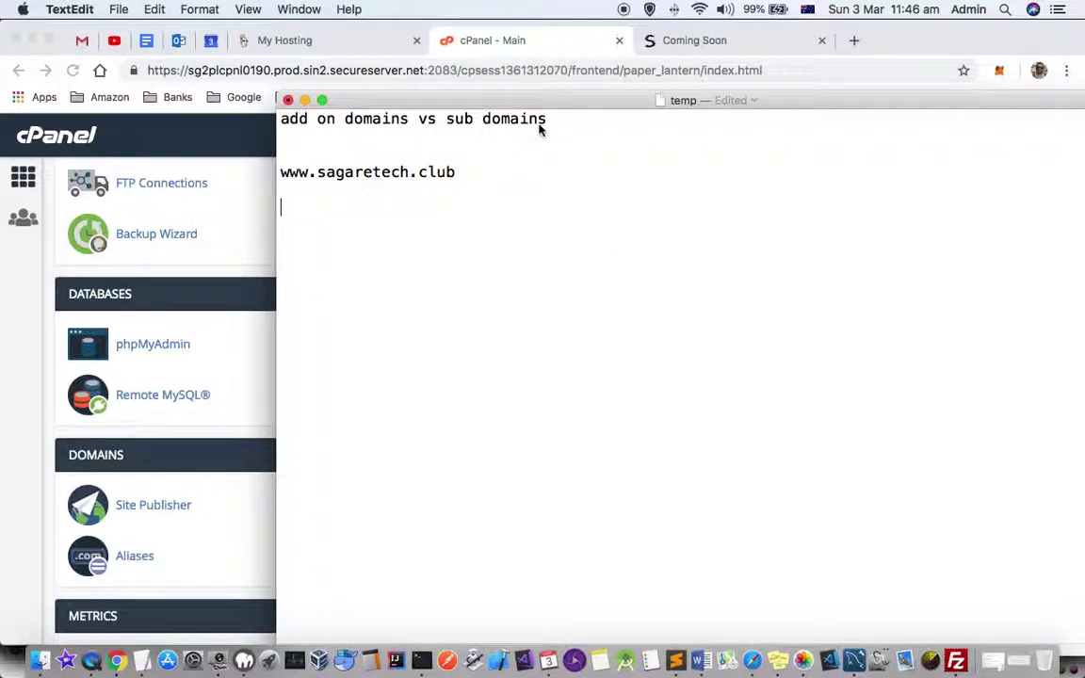
pyautogui.click(373, 172)
pyautogui.press('BackSpace')
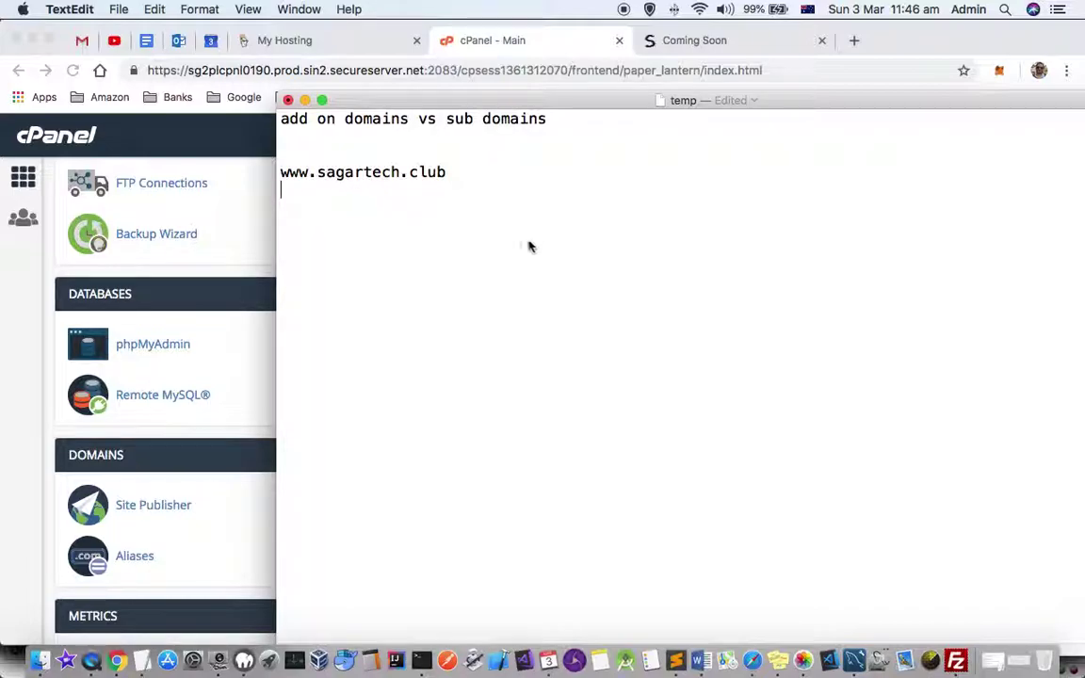
# - Add business.sagartech.club to the note beneath the main domain, leaving a blank line between, as the subdomain example
pyautogui.click(545, 194)
pyautogui.press('Return')
pyautogui.press('Return')
pyautogui.write('busine')
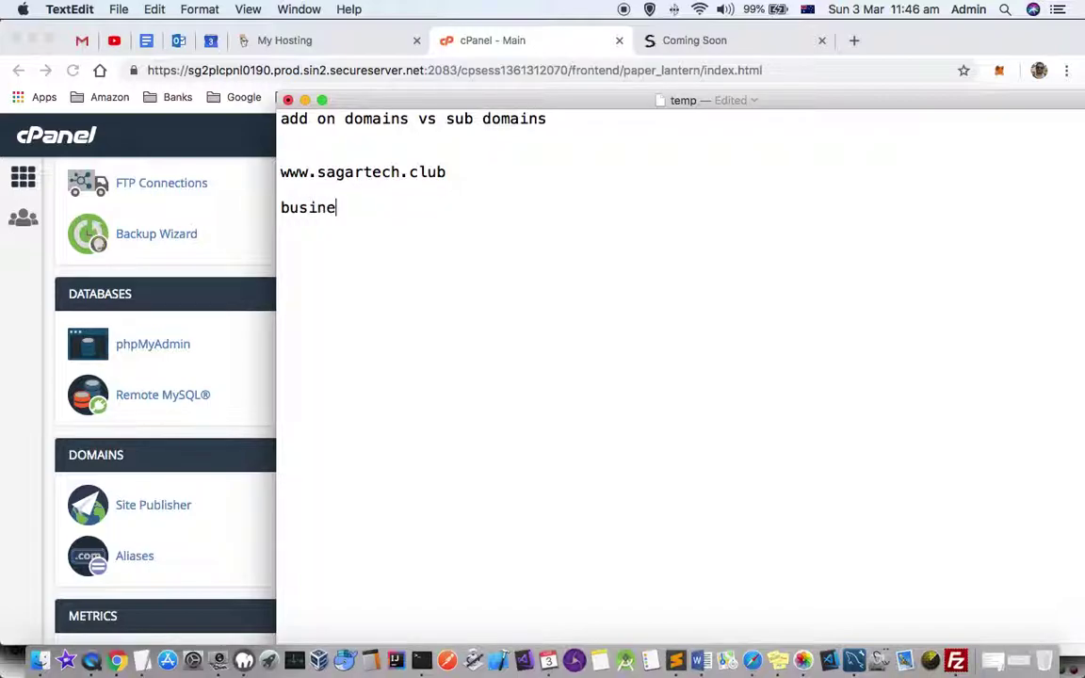
pyautogui.write('ss.sagartec')
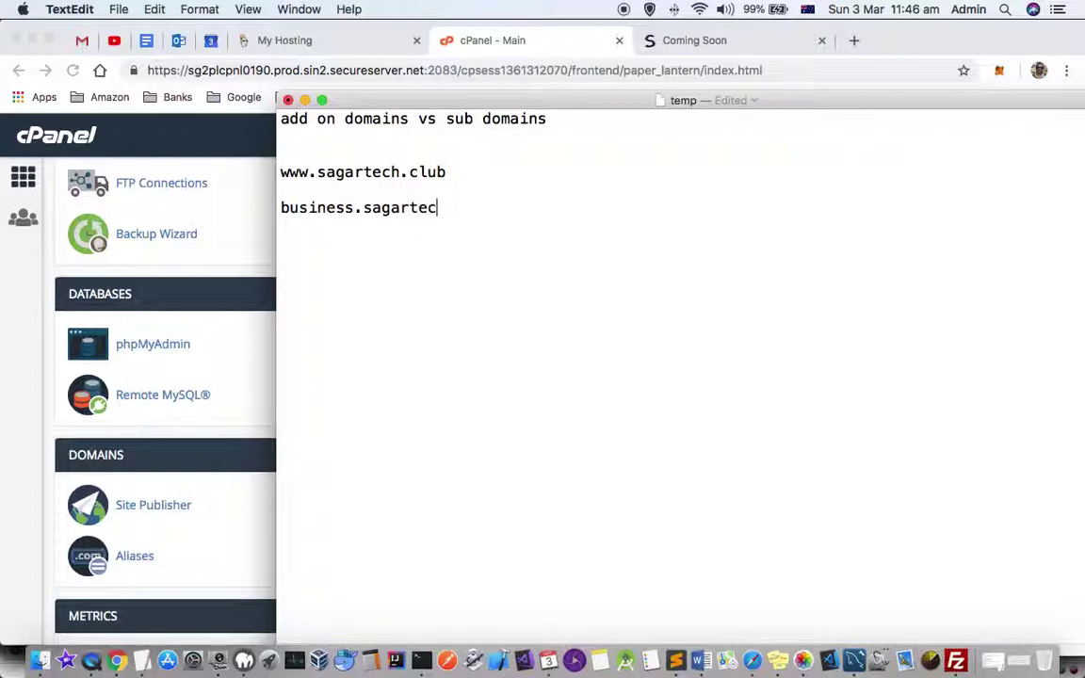
pyautogui.write('j.club')
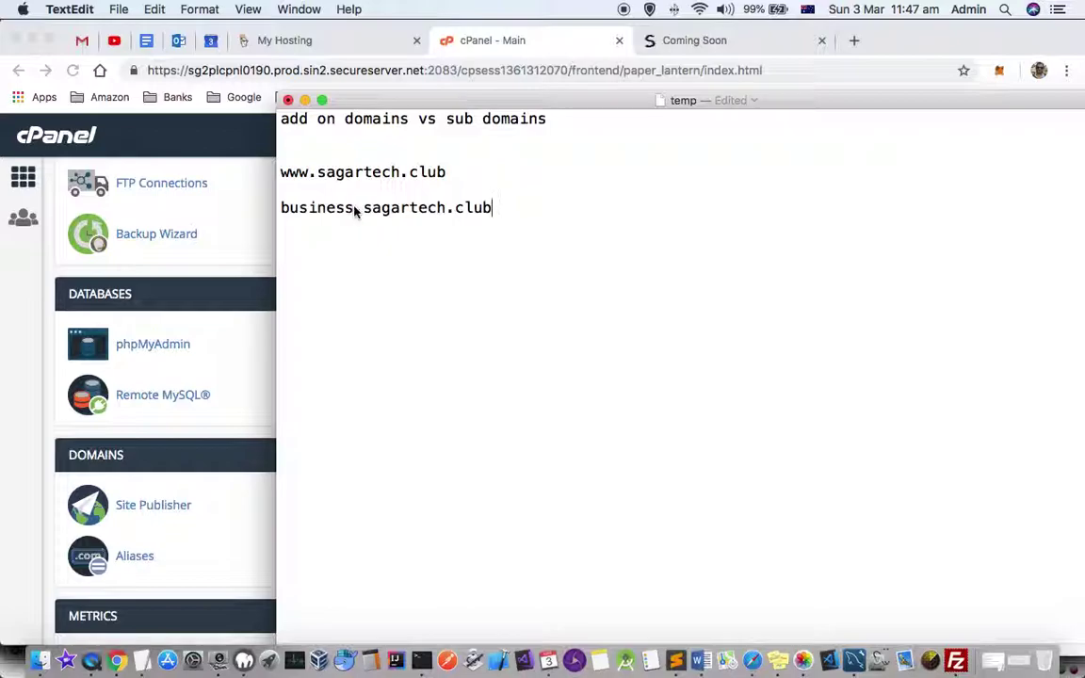
pyautogui.moveTo(354, 209); pyautogui.dragTo(307, 209)
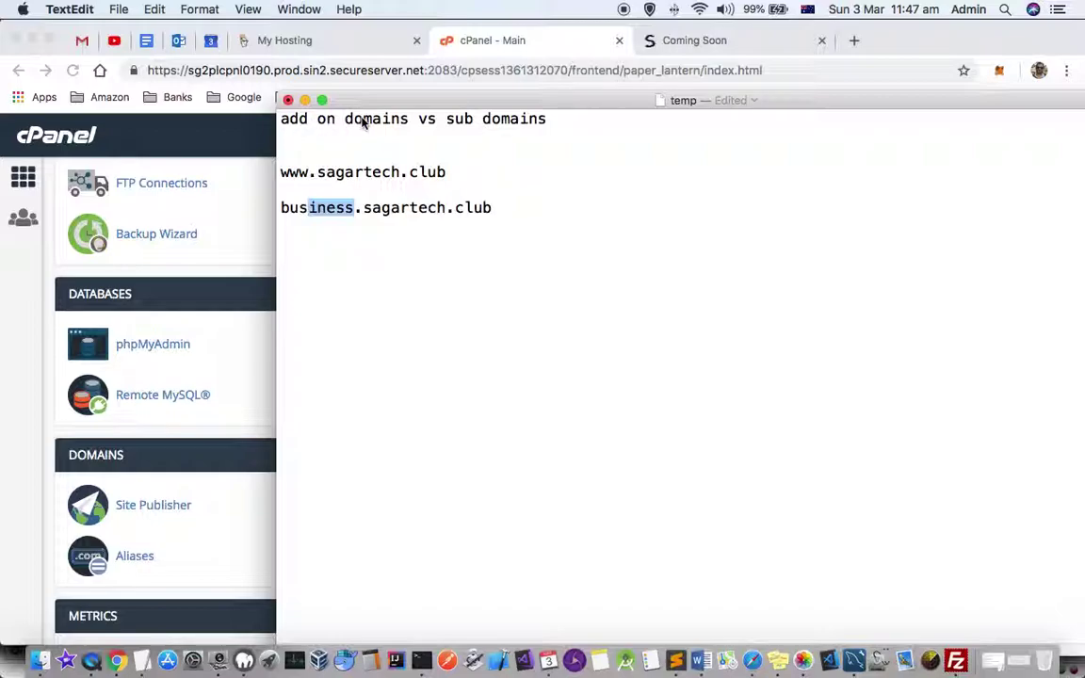
pyautogui.click(521, 208)
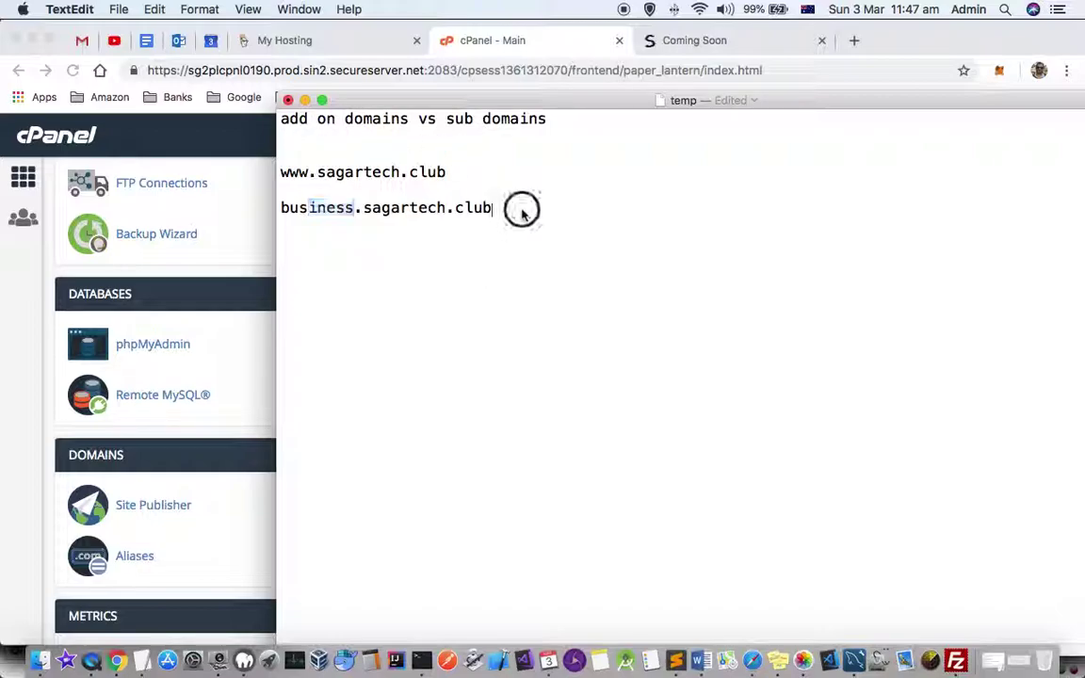
pyautogui.press('Return')
pyautogui.press('Return')
pyautogui.write('www.xyz')
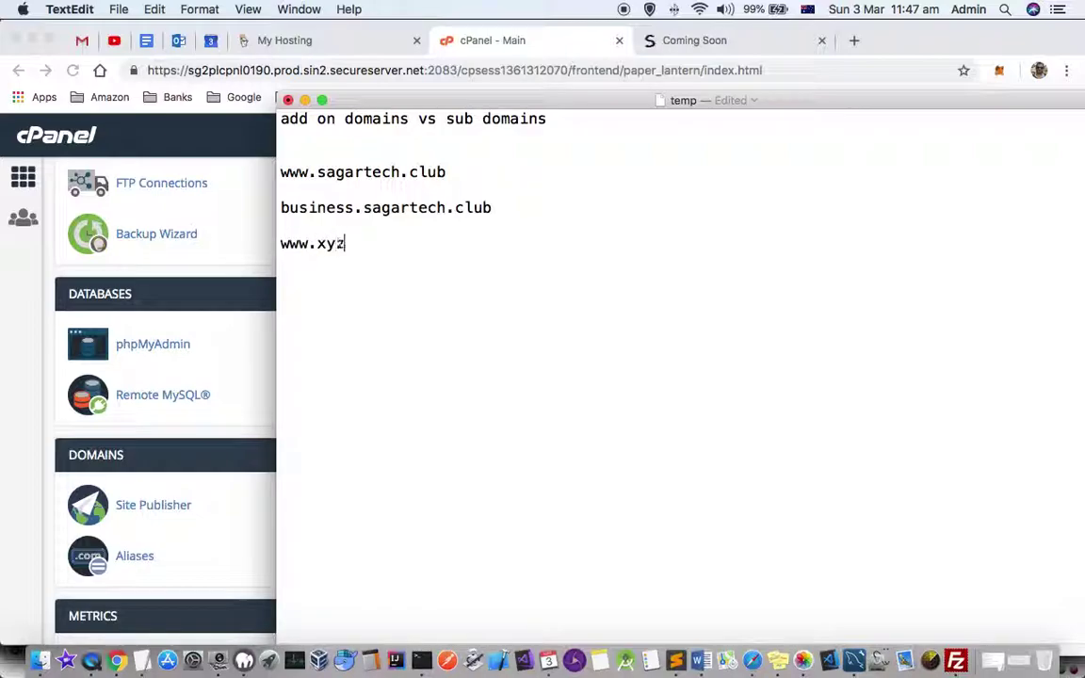
pyautogui.write('.com')
# - Switch back to cPanel in Chrome and open the Subdomains page from the Domains section
pyautogui.click(241, 204)
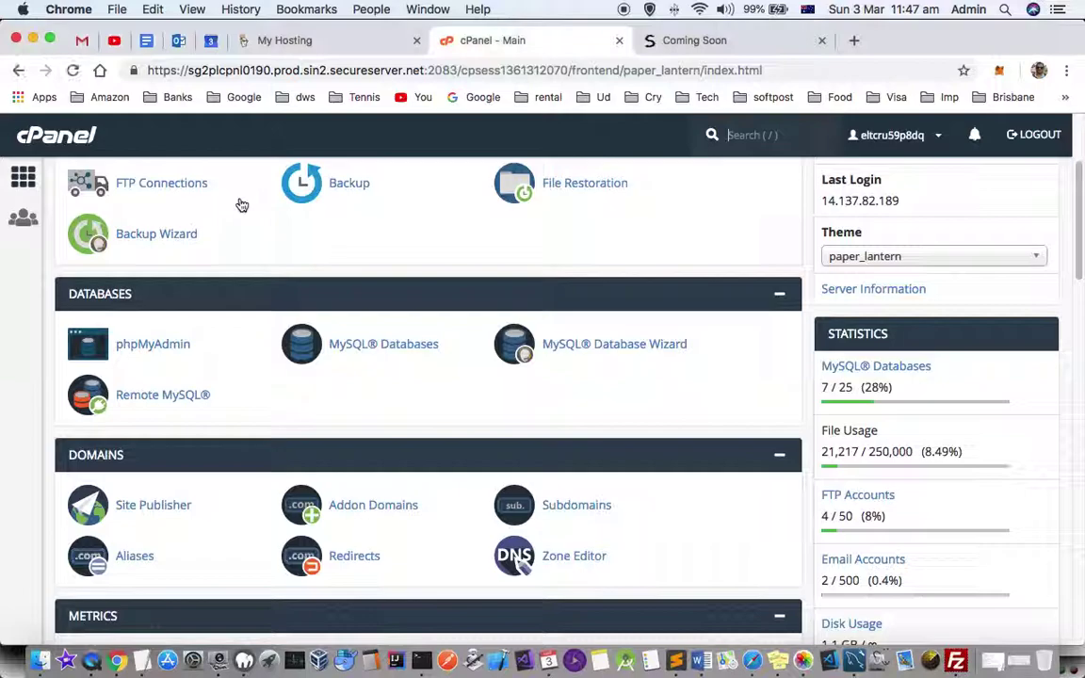
pyautogui.scroll(4, 309, 367)
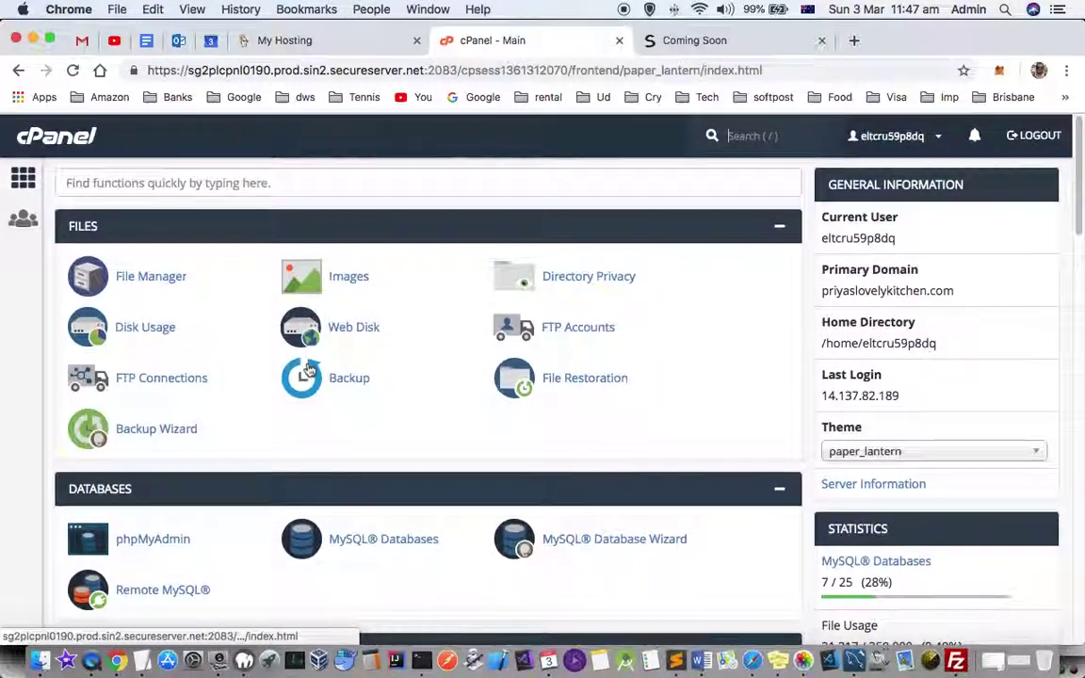
pyautogui.scroll(-5, 309, 367)
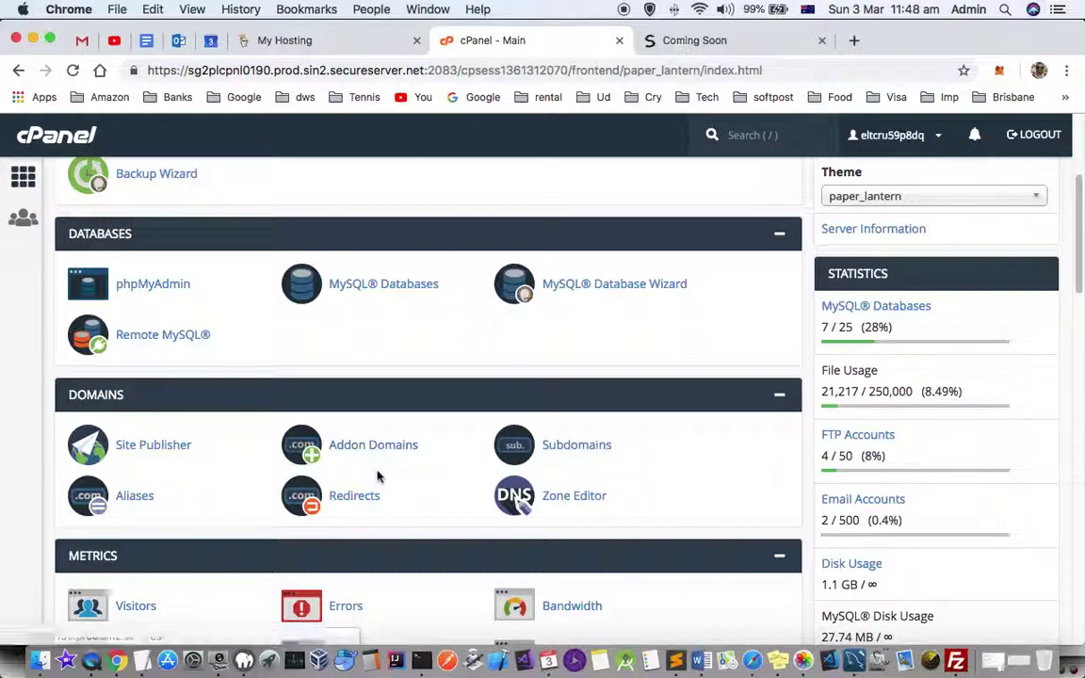
pyautogui.click(581, 450)
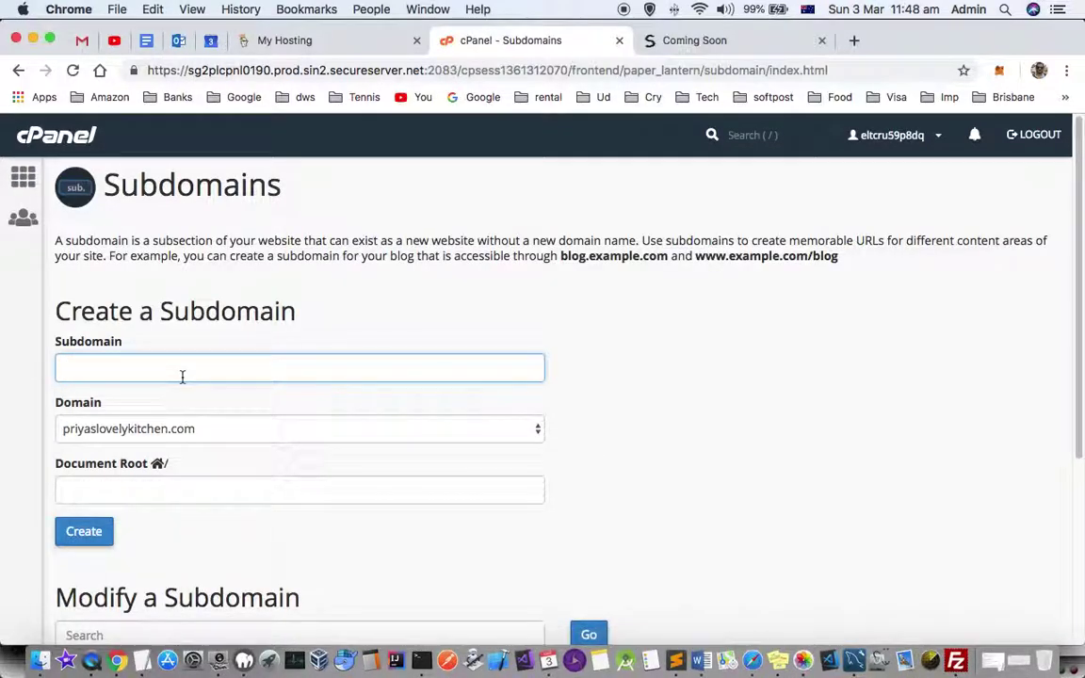
# - Create the subdomain business under the domain sagartech.club with the document root public_html/business
pyautogui.write('business')
pyautogui.click(194, 429)
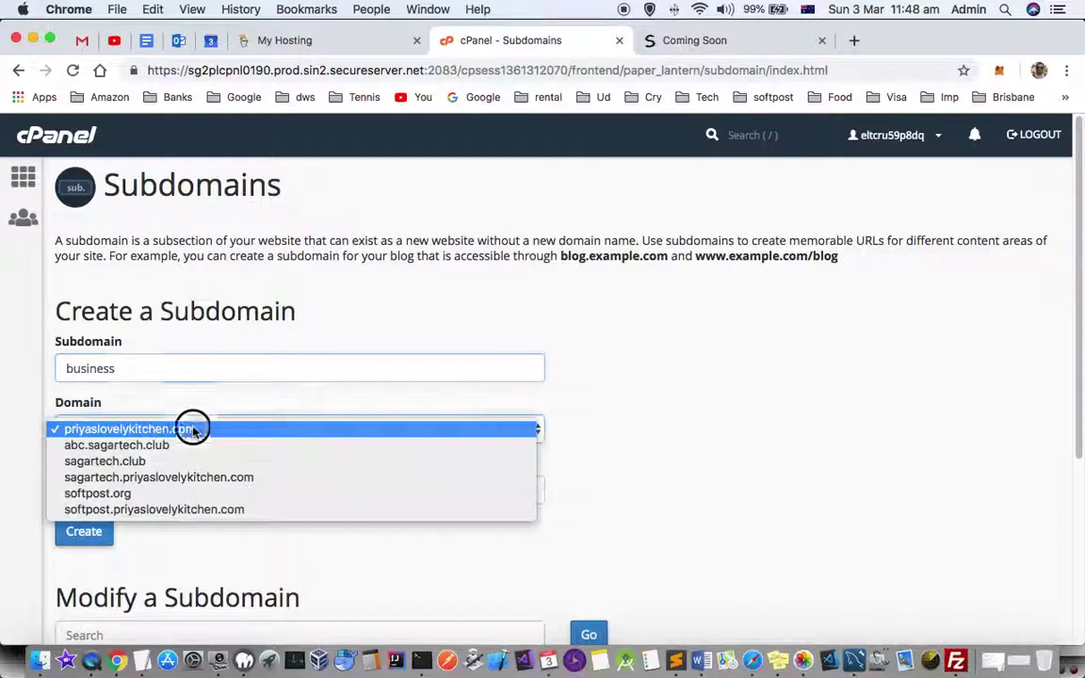
pyautogui.click(150, 462)
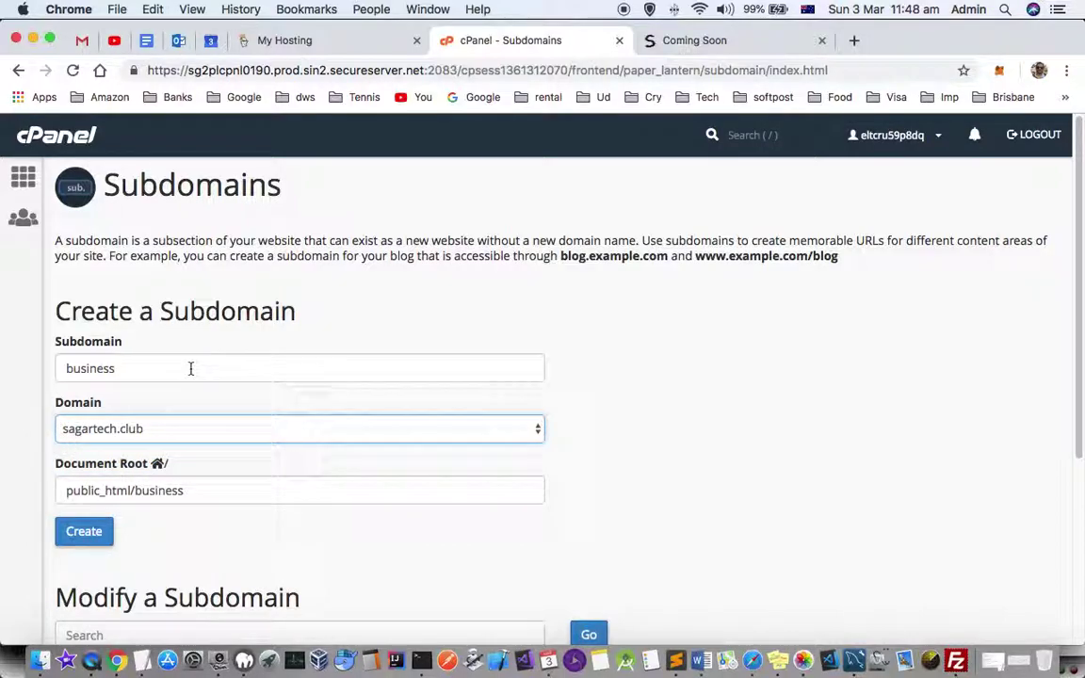
pyautogui.scroll(-3, 213, 542)
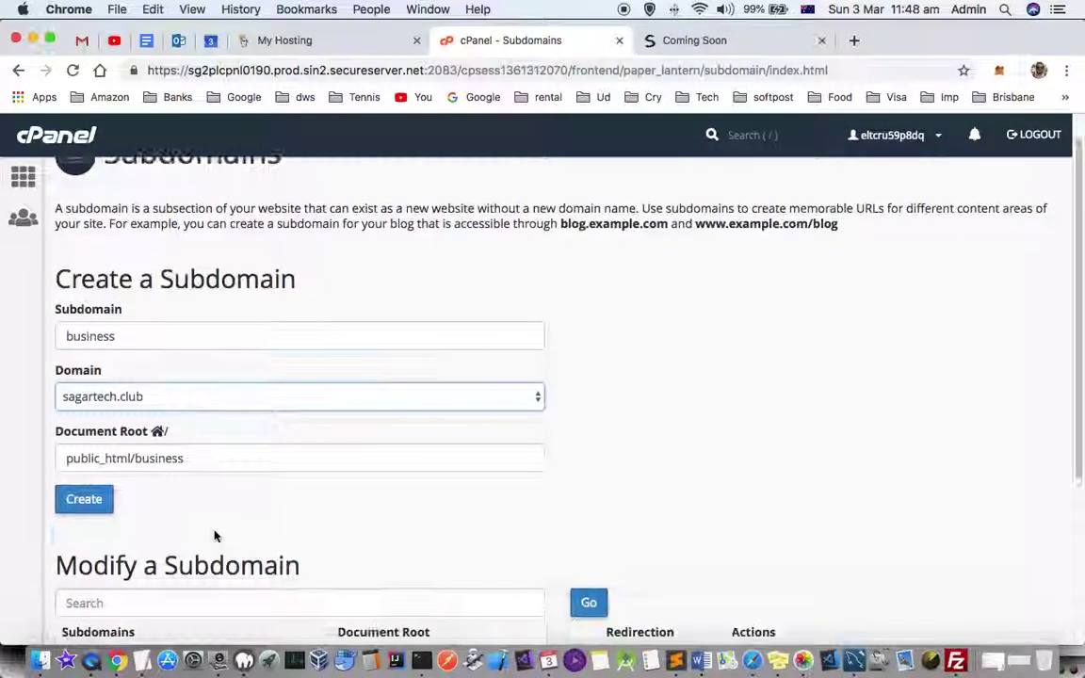
pyautogui.click(80, 405)
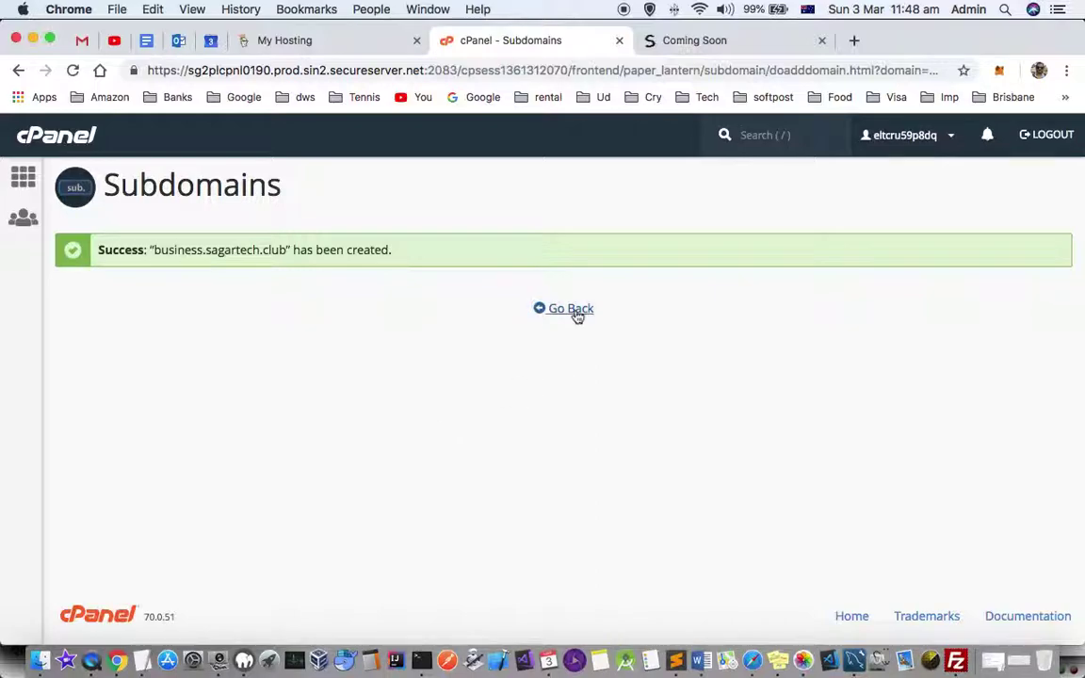
# - Go back to the Subdomains page and locate business.sagartech.club in the list of existing subdomains
pyautogui.click(573, 310)
pyautogui.scroll(-5, 270, 525)
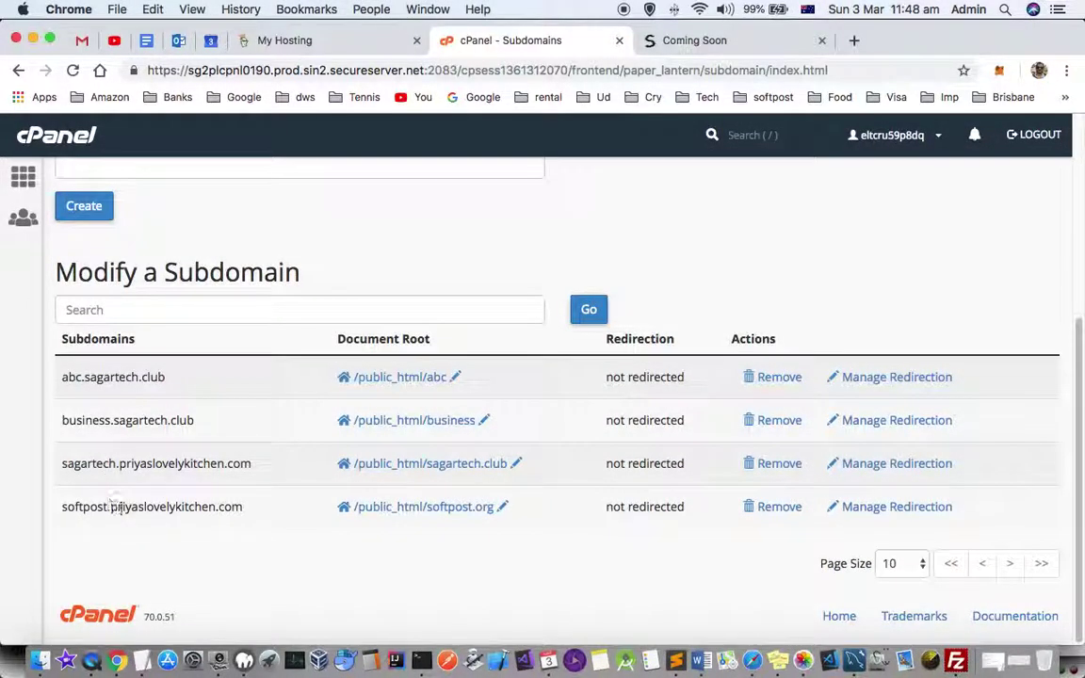
pyautogui.moveTo(62, 420); pyautogui.dragTo(237, 417)
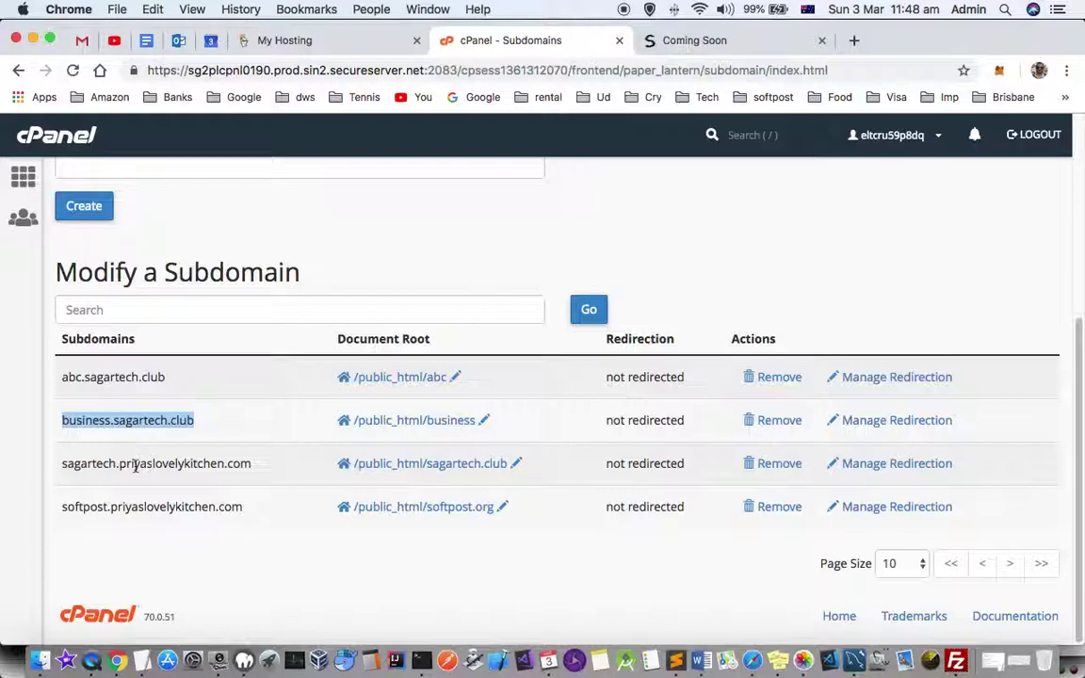
# - Return to the cPanel home page and open Addon Domains
pyautogui.scroll(5, 153, 395)
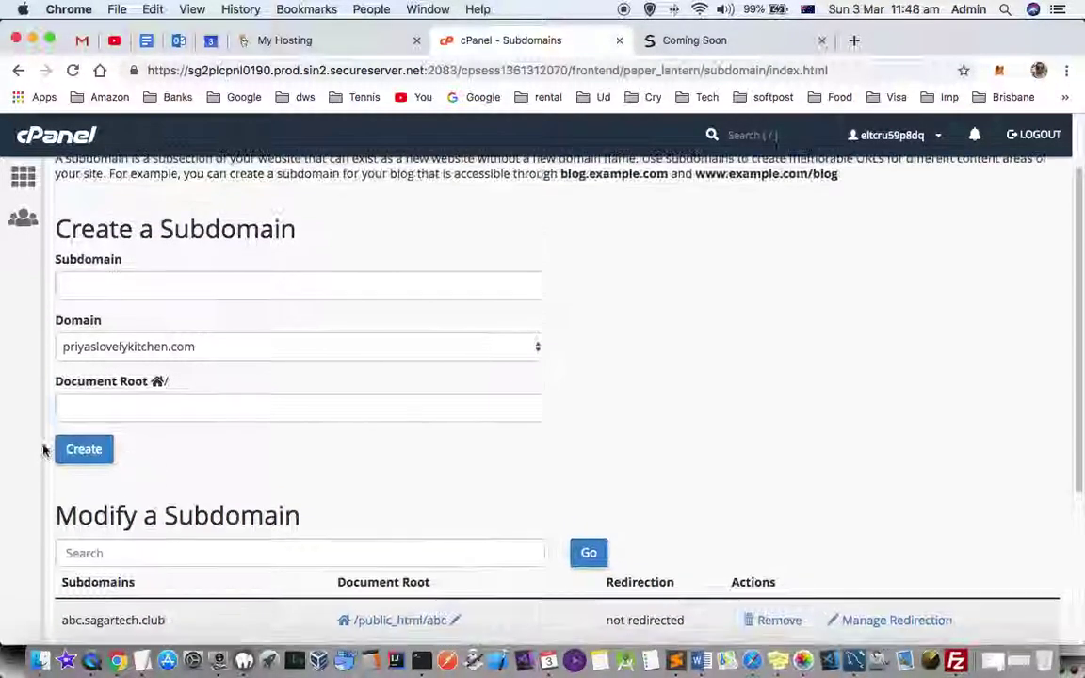
pyautogui.scroll(2, 57, 452)
pyautogui.click(24, 179)
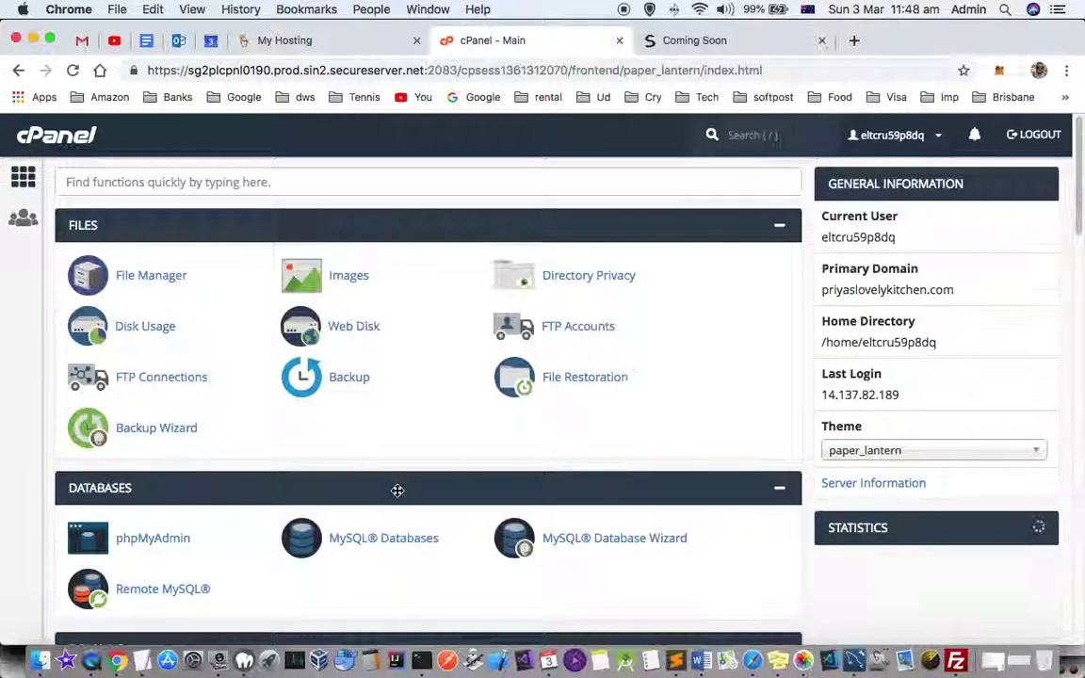
pyautogui.scroll(-4, 397, 487)
pyautogui.click(340, 509)
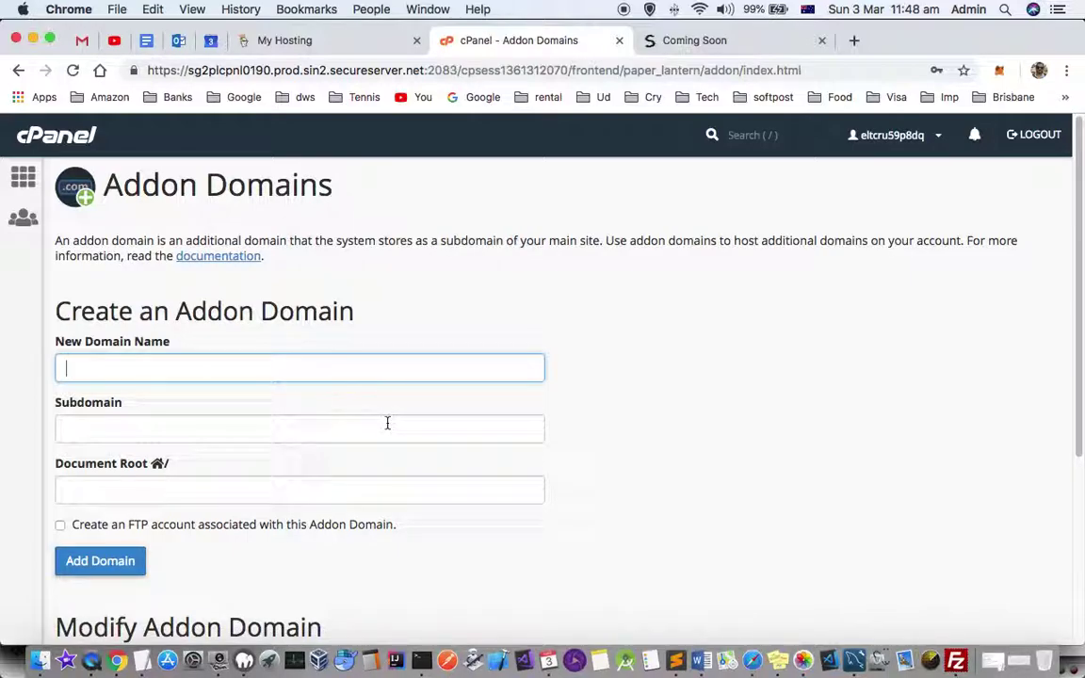
# - Fill in xyz.com as the new addon domain name, then leave for the cPanel home page without adding it
pyautogui.click(142, 661)
pyautogui.click(103, 365)
pyautogui.write('xyz.com')
pyautogui.press('Tab')
pyautogui.scroll(-1, 165, 539)
pyautogui.scroll(-1, 165, 540)
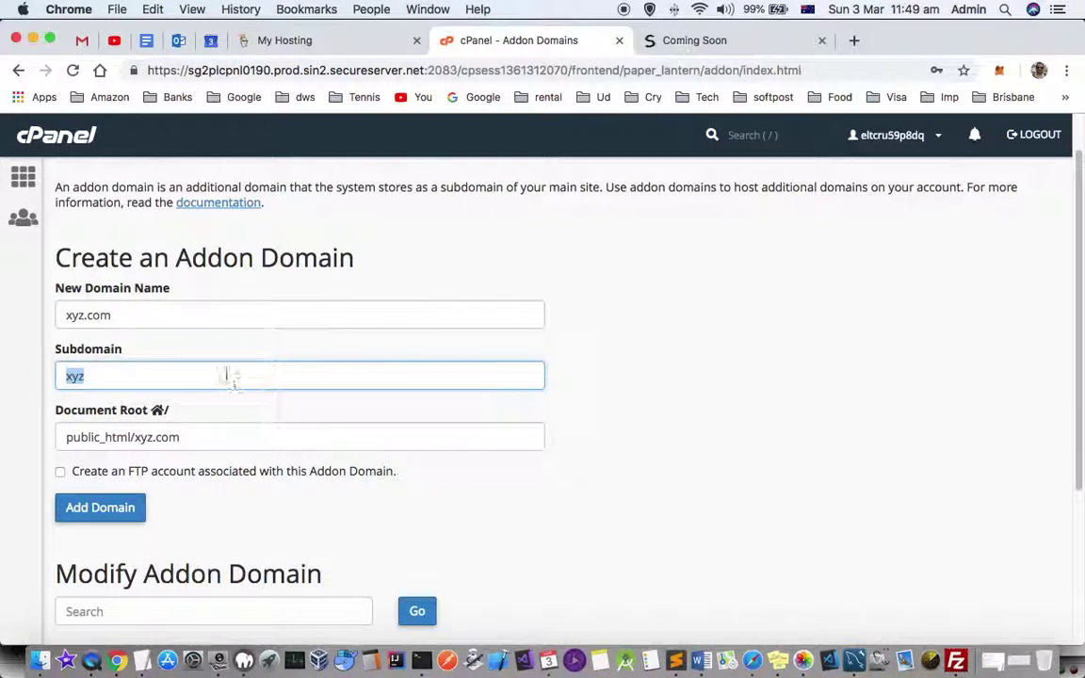
pyautogui.moveTo(138, 314); pyautogui.dragTo(61, 306)
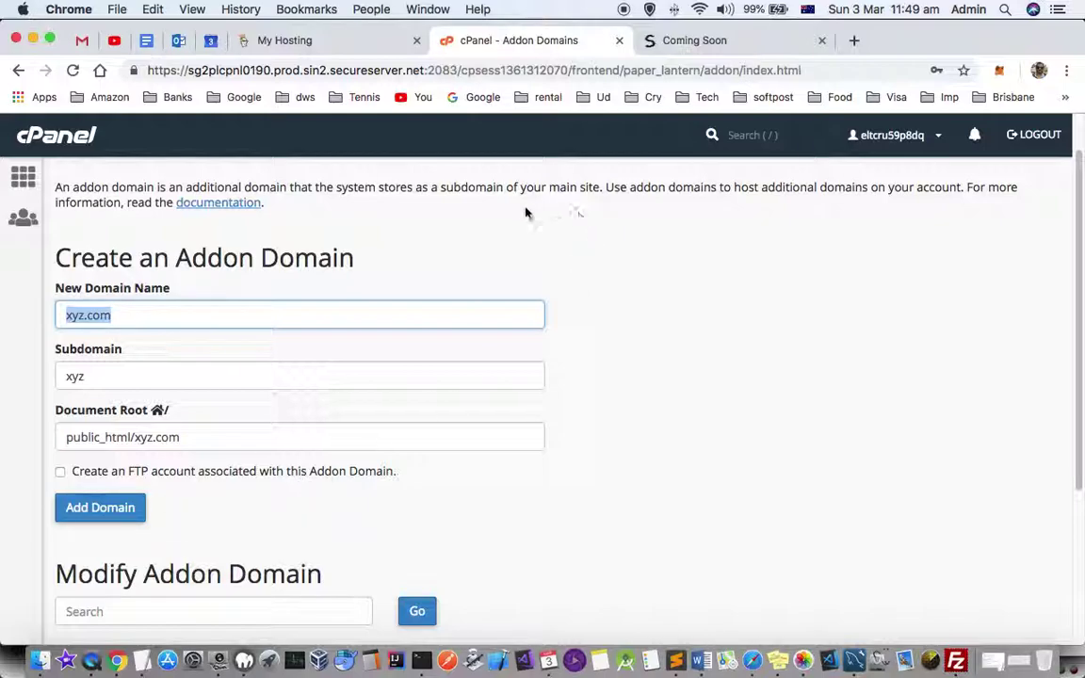
pyautogui.click(26, 182)
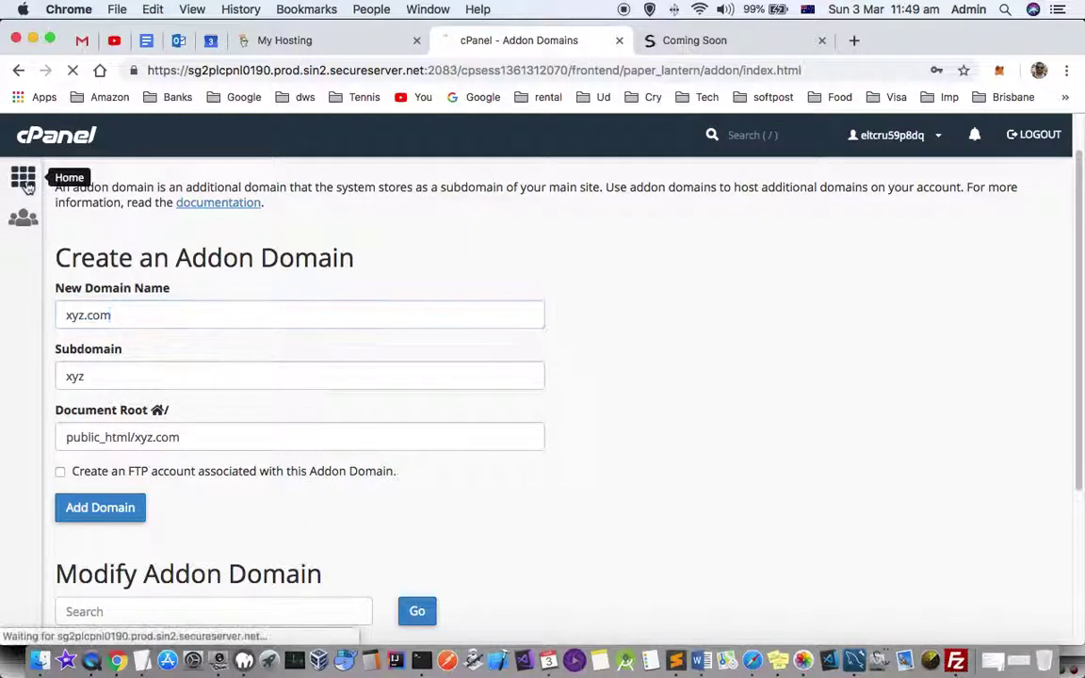
# - Switch to FileZilla to view the folders on the remote site
pyautogui.press('F11')
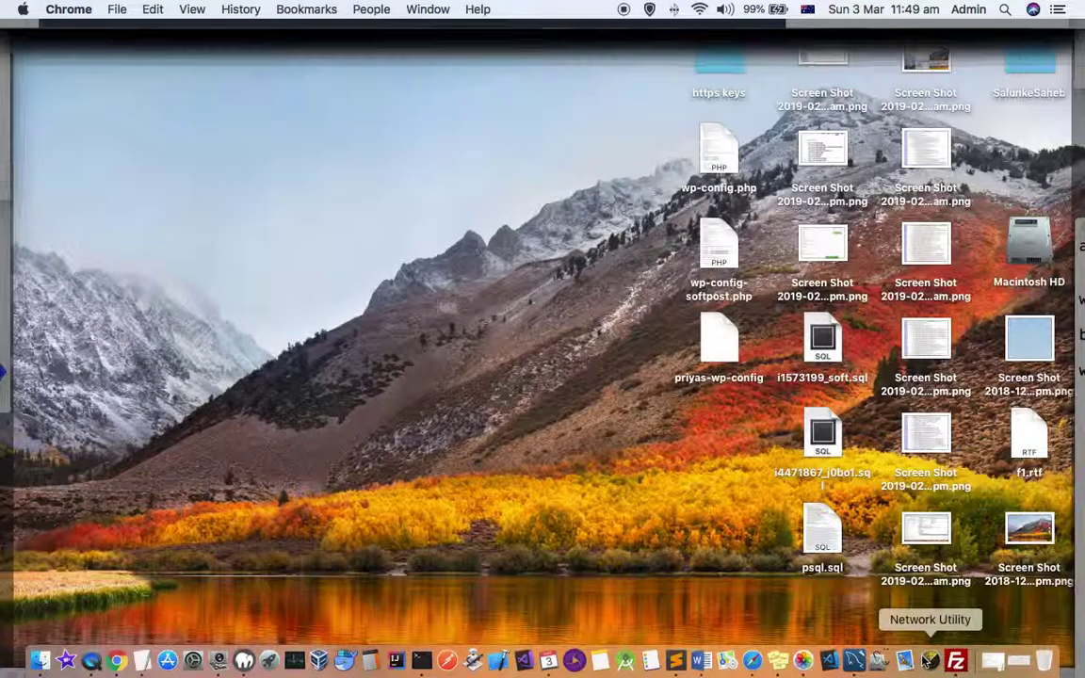
pyautogui.click(956, 662)
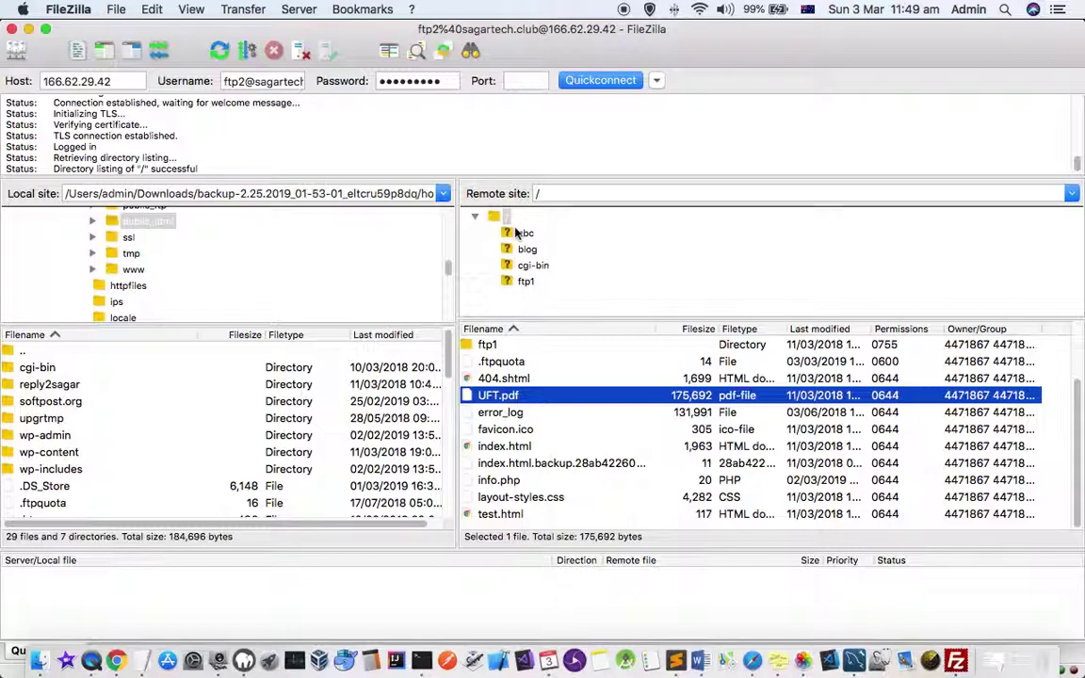
# - Switch to the cPanel File Manager in Chrome, expand public_html and examine its abc and business subdomain folders
pyautogui.click(122, 653)
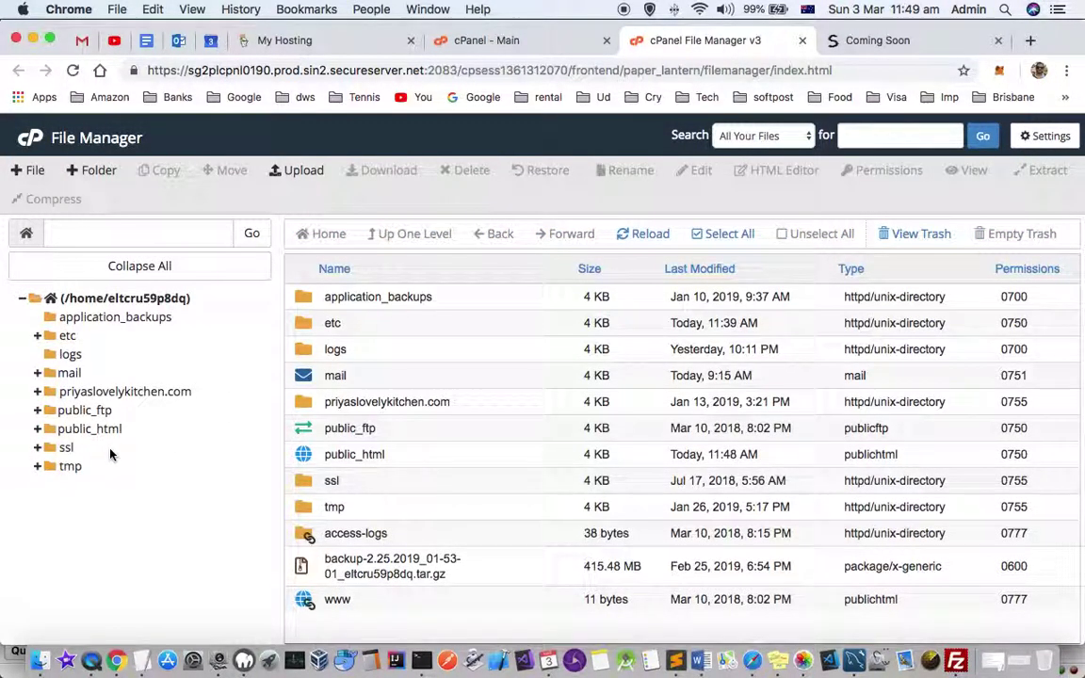
pyautogui.click(38, 430)
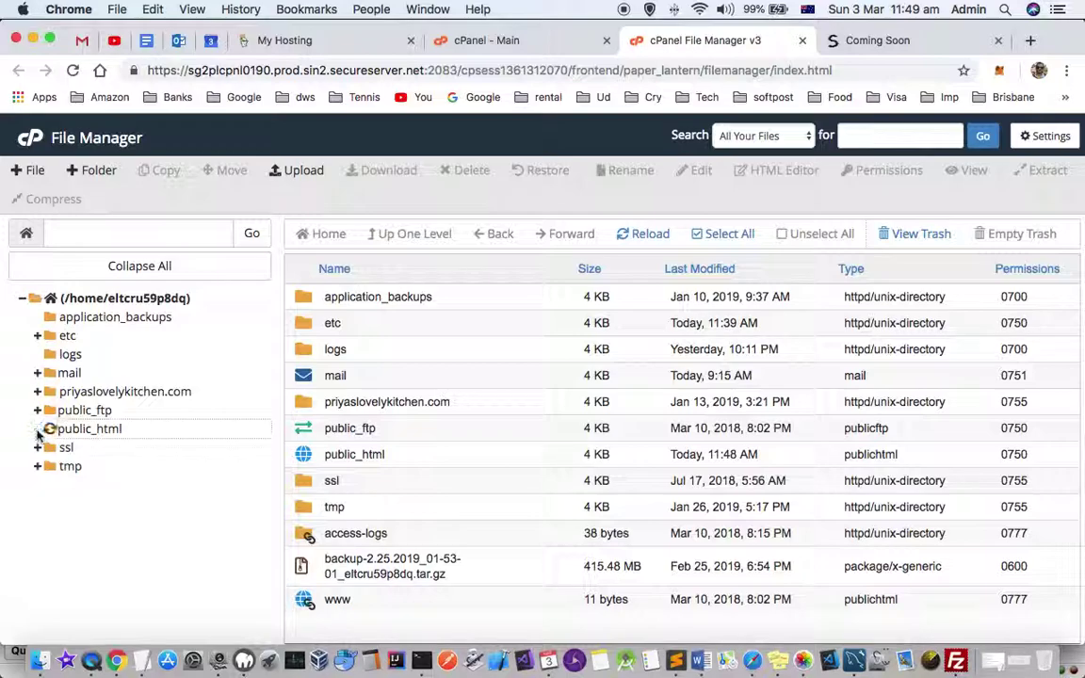
pyautogui.scroll(-2, 132, 495)
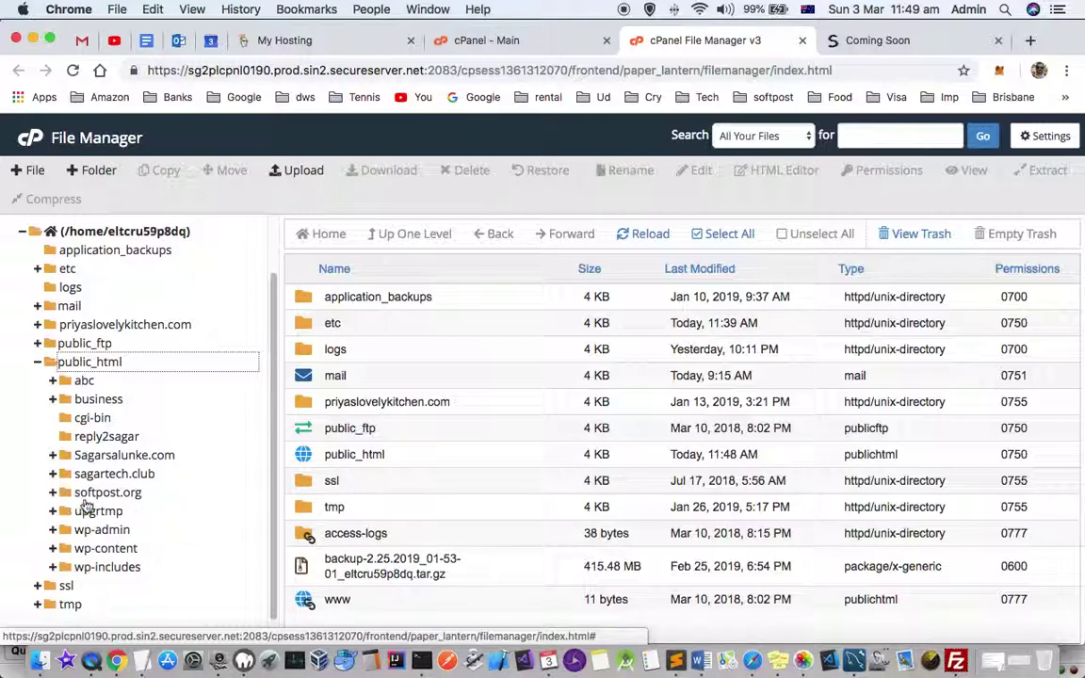
pyautogui.click(53, 381)
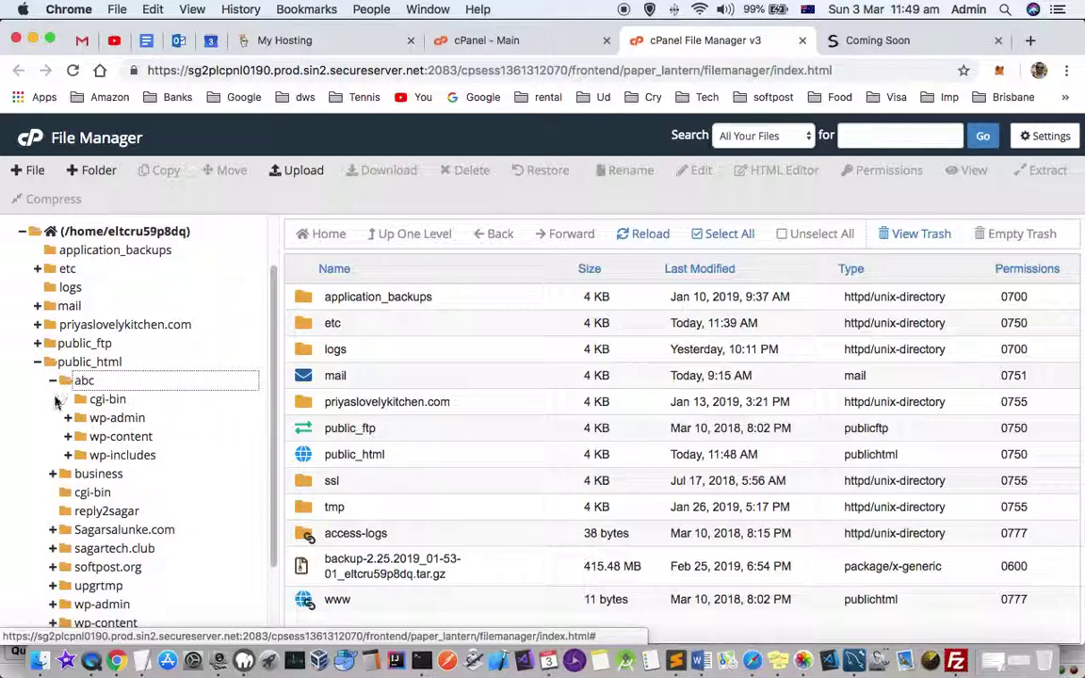
pyautogui.click(54, 383)
pyautogui.click(54, 402)
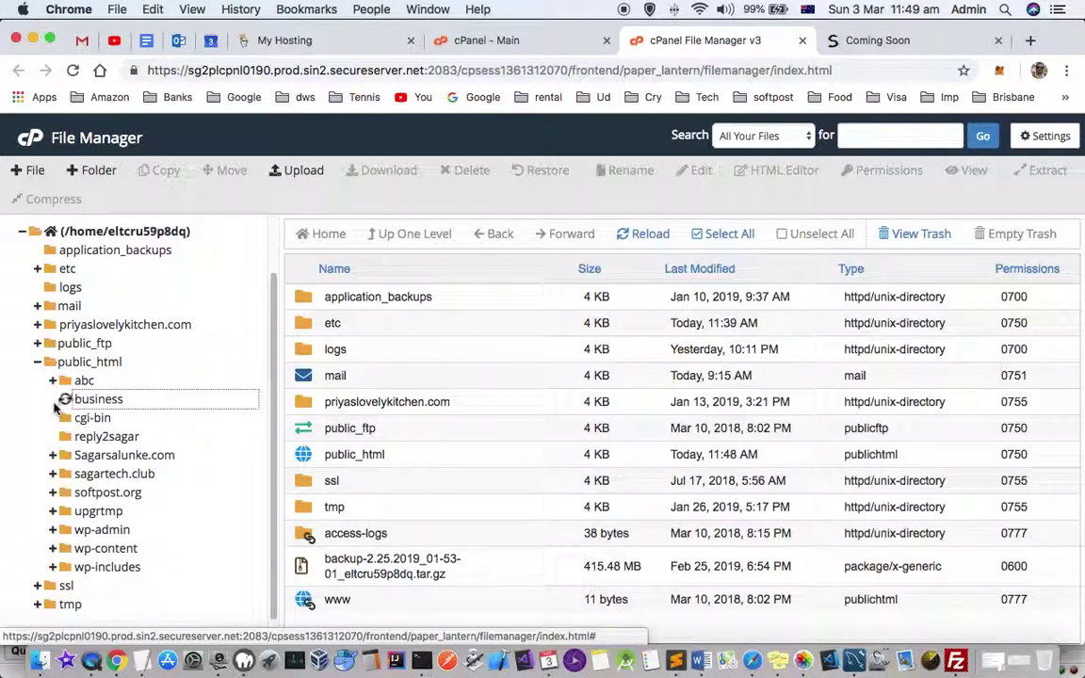
pyautogui.click(53, 399)
# - Return to the cPanel main page and find the Domains section
pyautogui.click(521, 52)
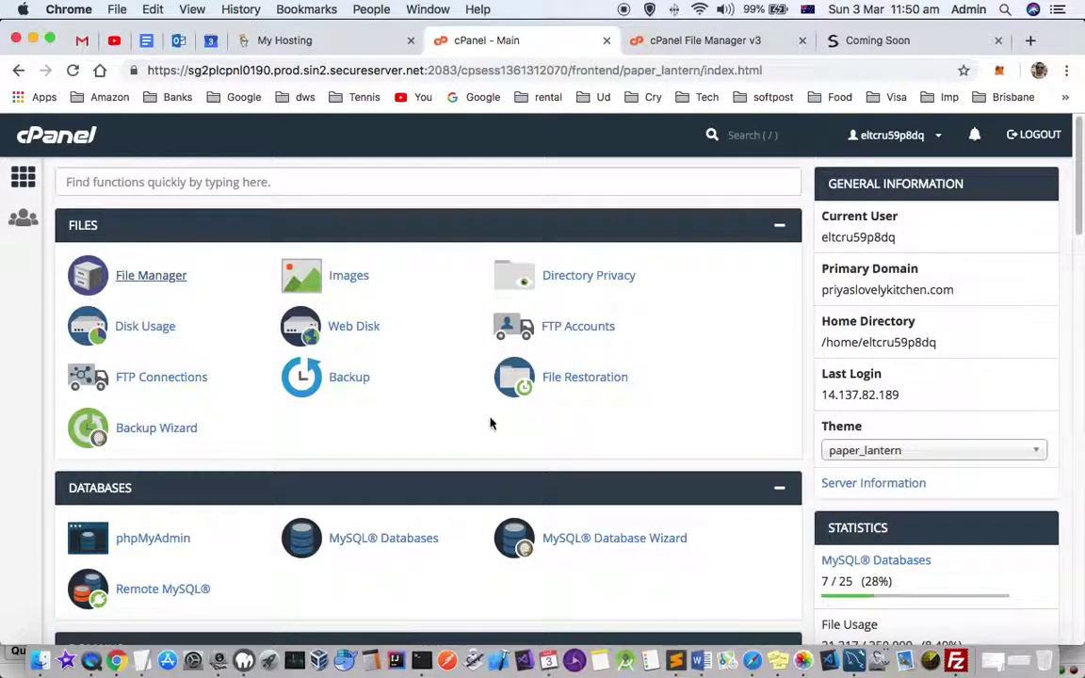
pyautogui.scroll(-5, 394, 415)
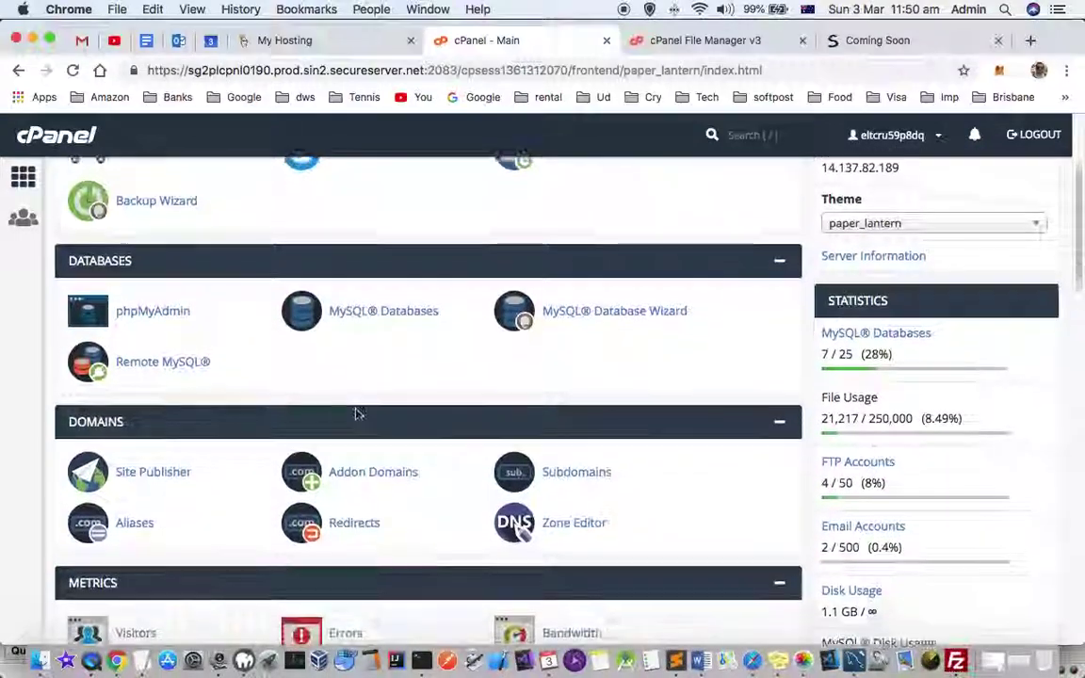